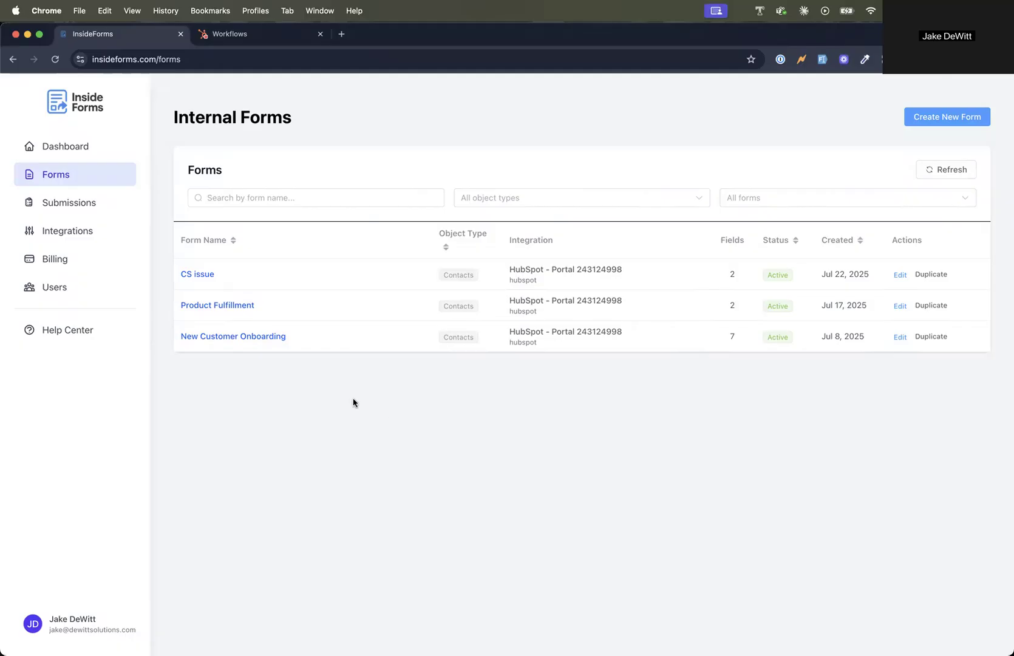
Step: Open the New Customer Onboarding form for editing and bring up its timeline event settings
click(259, 338)
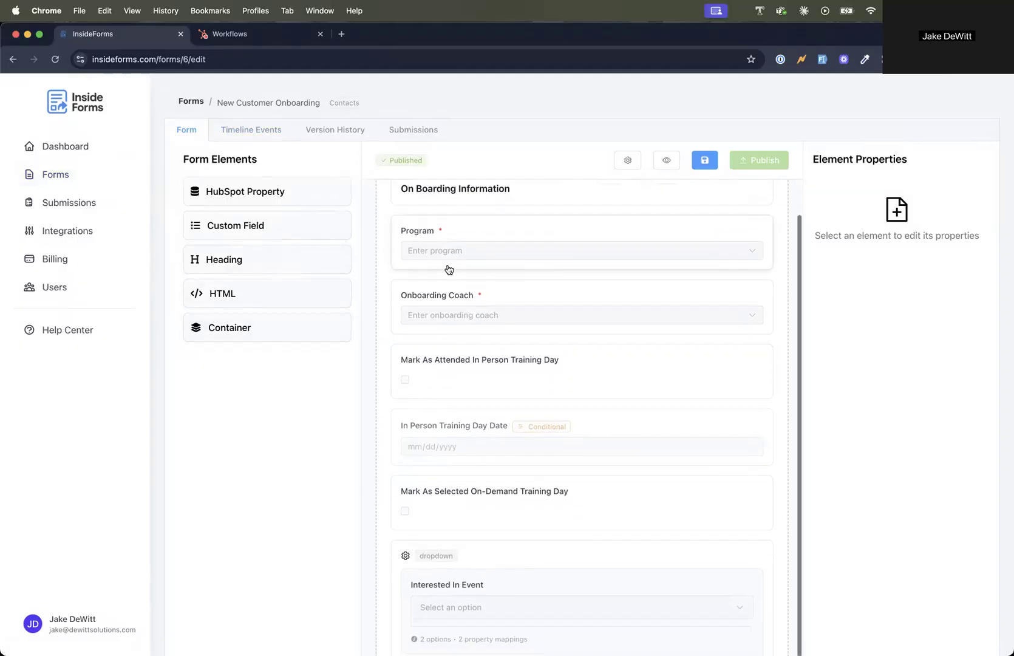
scroll(447, 268, down, 2)
scroll(460, 271, up, 2)
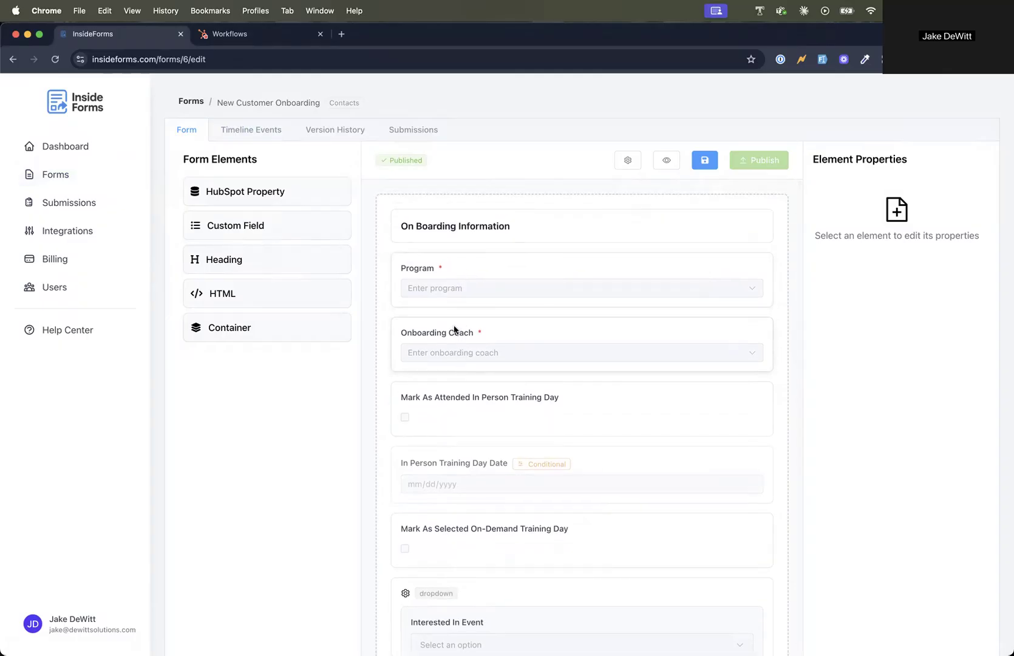
scroll(455, 330, down, 2)
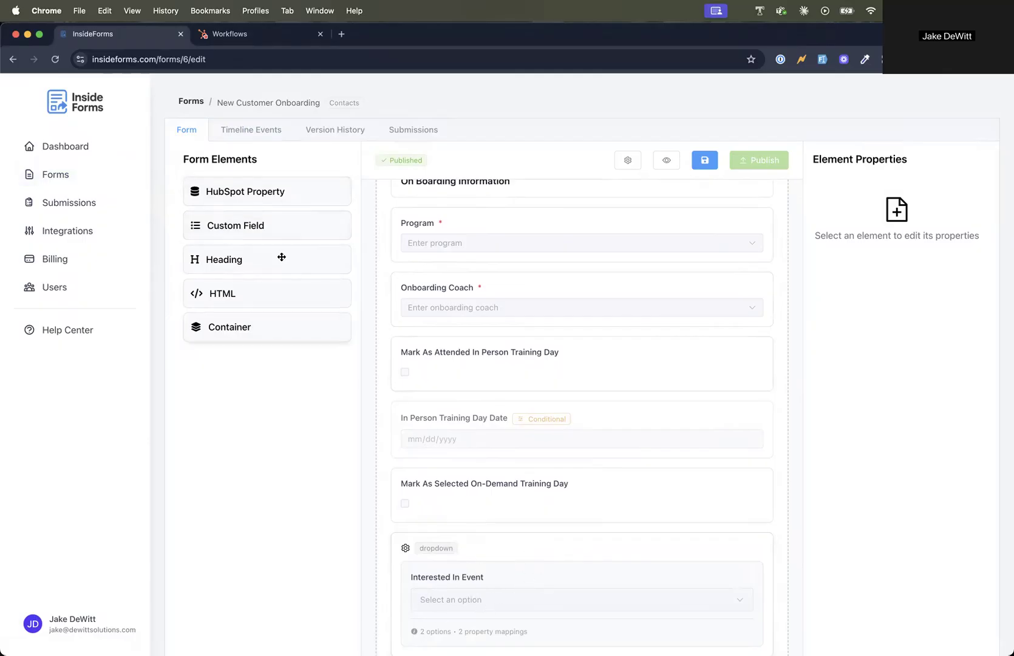
click(248, 130)
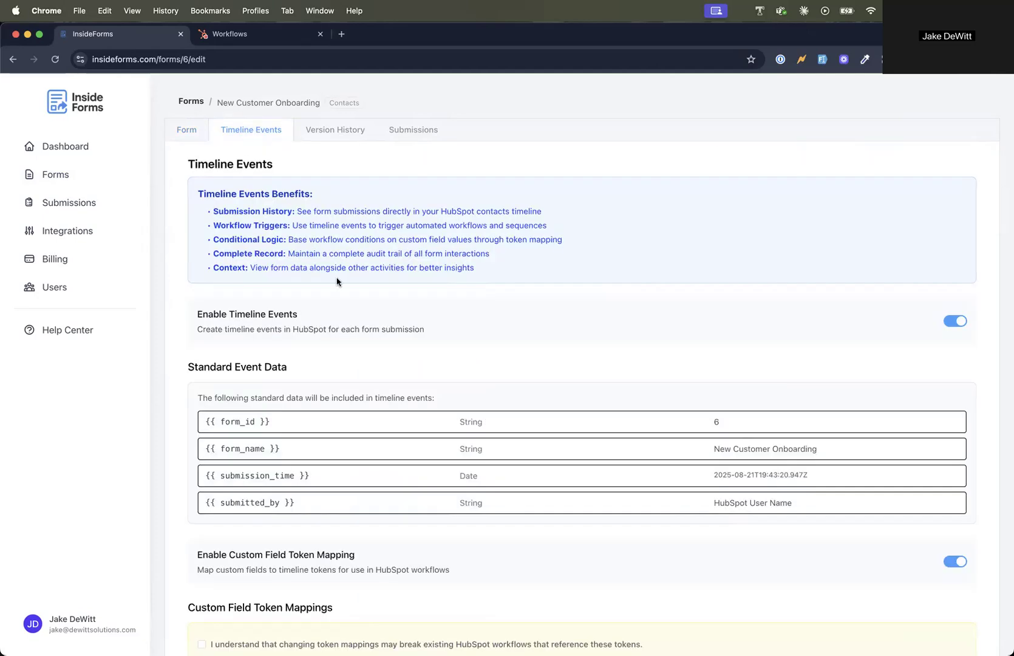
Step: Acknowledge the token mapping warning and map the Interested In Event field to the timeline token custom_field_01
scroll(496, 239, down, 1)
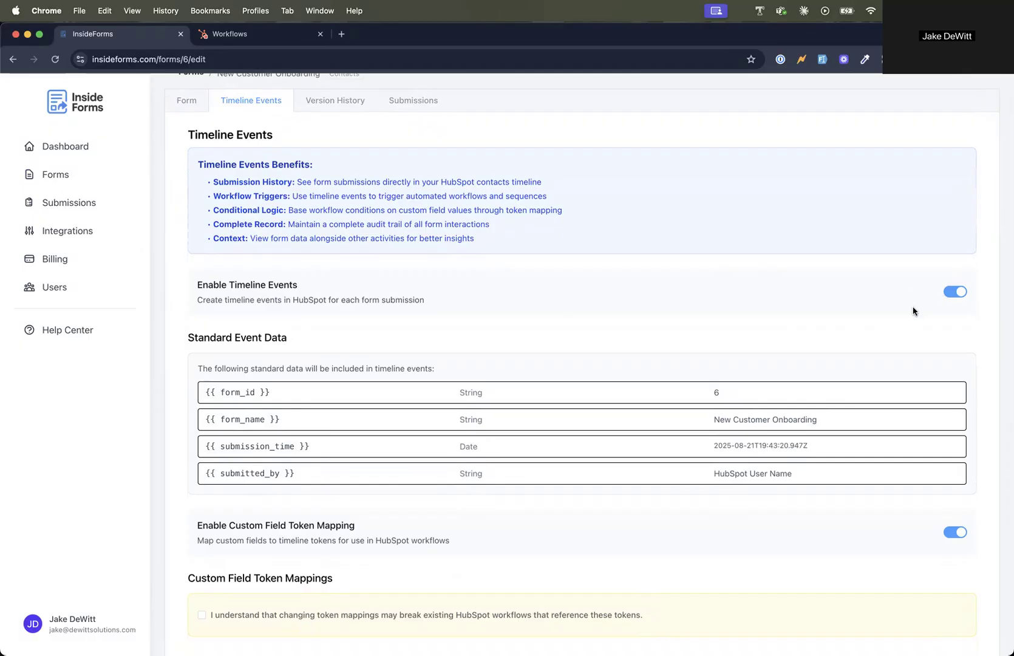
scroll(916, 310, down, 3)
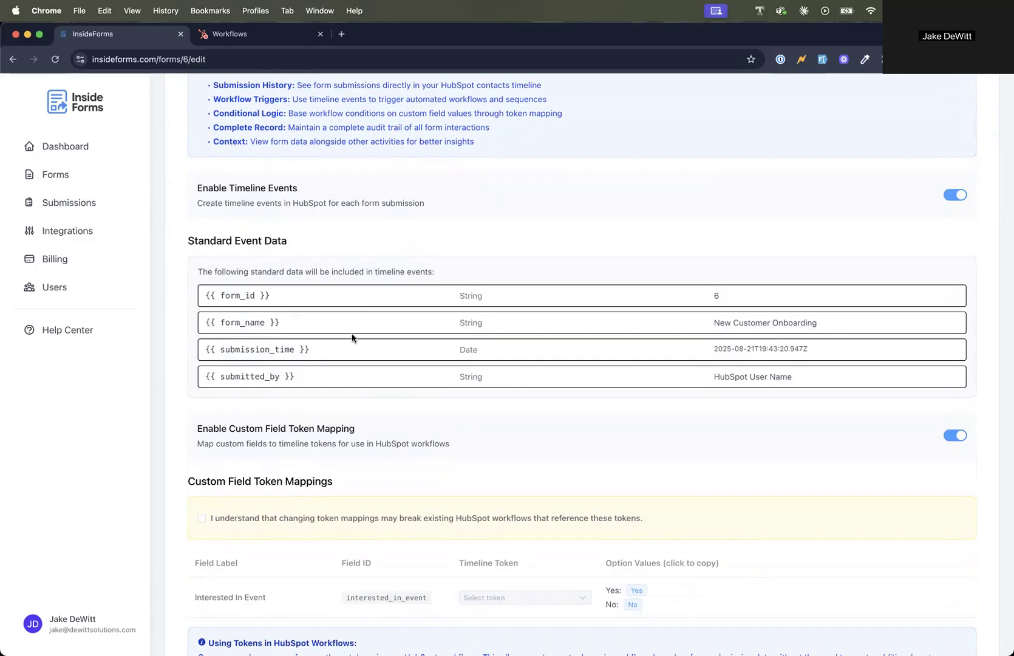
scroll(352, 338, down, 3)
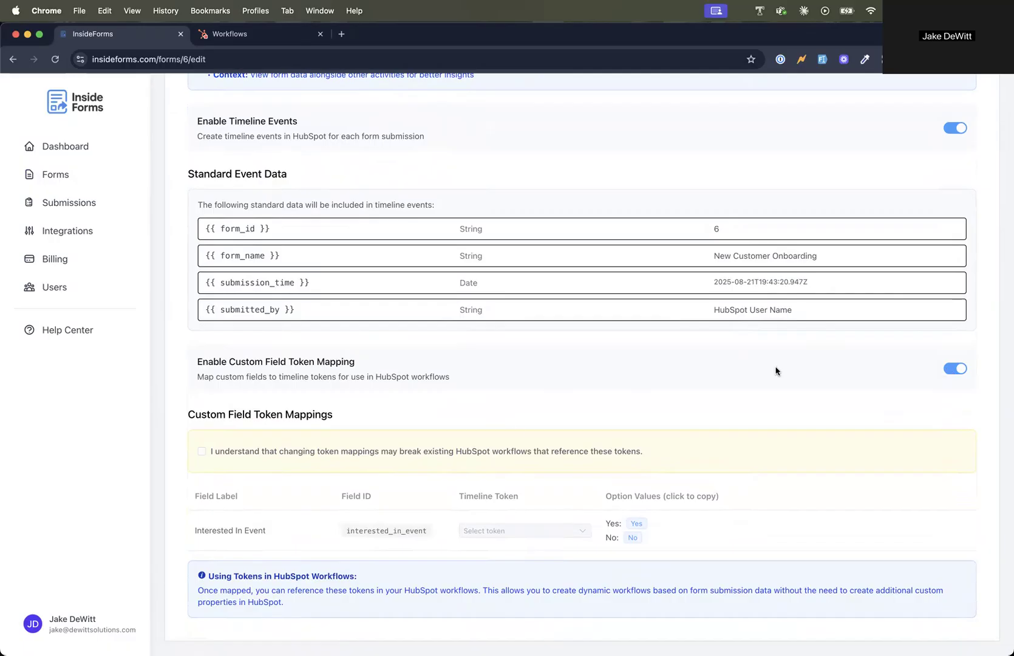
click(202, 454)
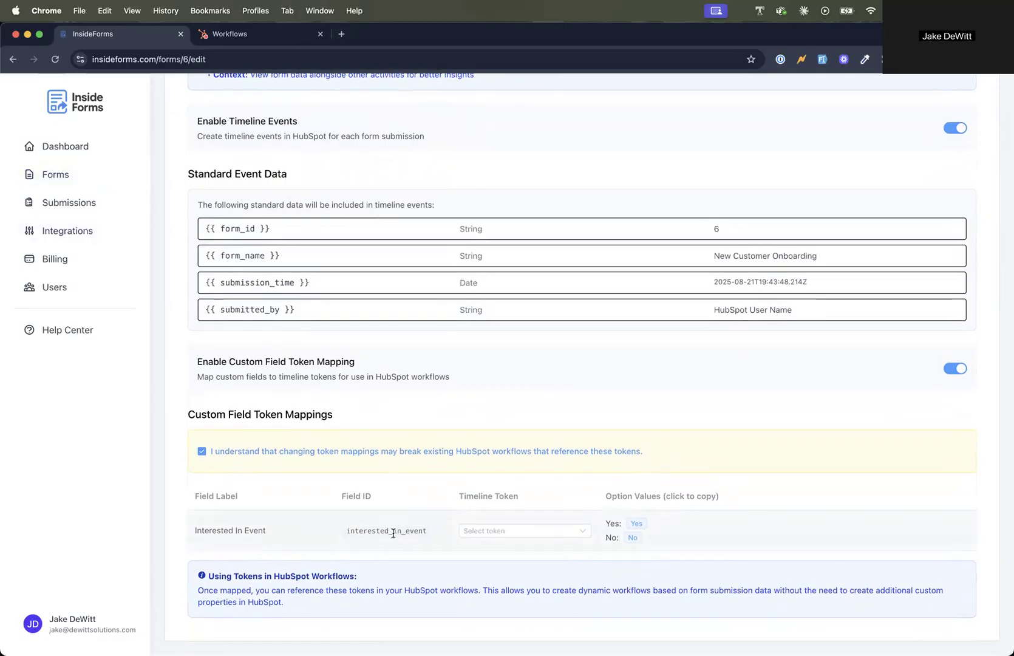
click(508, 534)
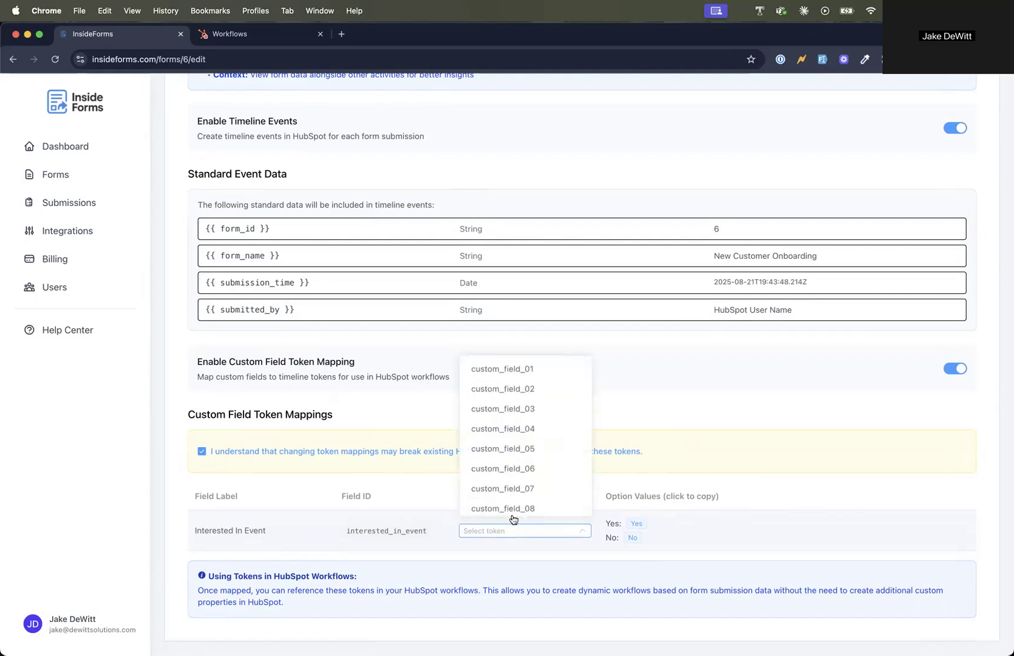
click(536, 370)
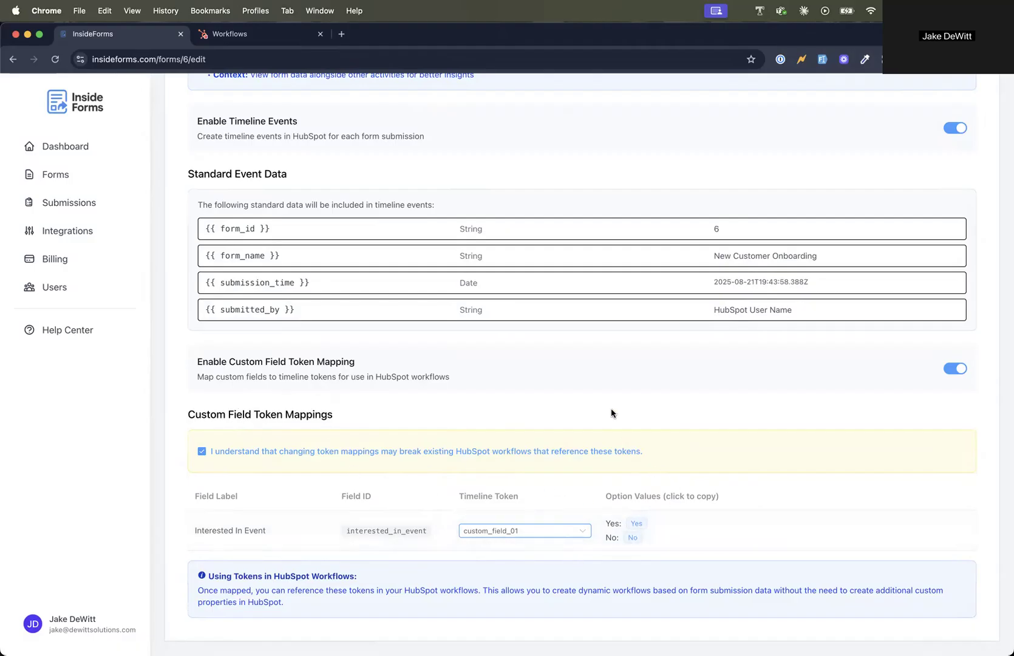
Step: Switch to HubSpot's workflows and create a new workflow from scratch
click(290, 36)
scroll(316, 345, up, 1)
scroll(317, 344, down, 1)
scroll(939, 367, up, 3)
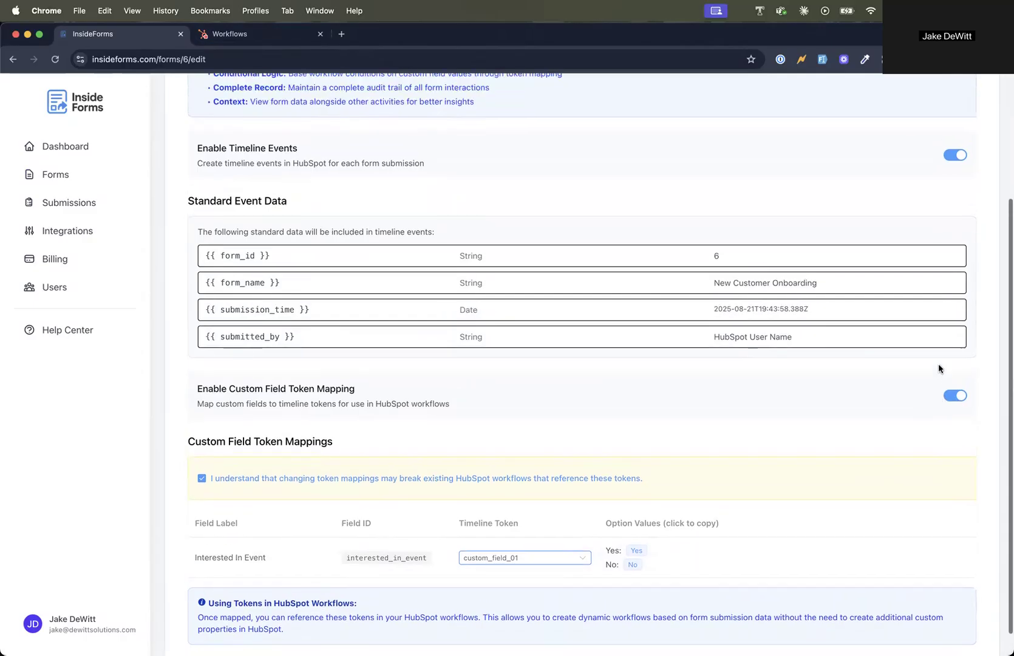
click(252, 35)
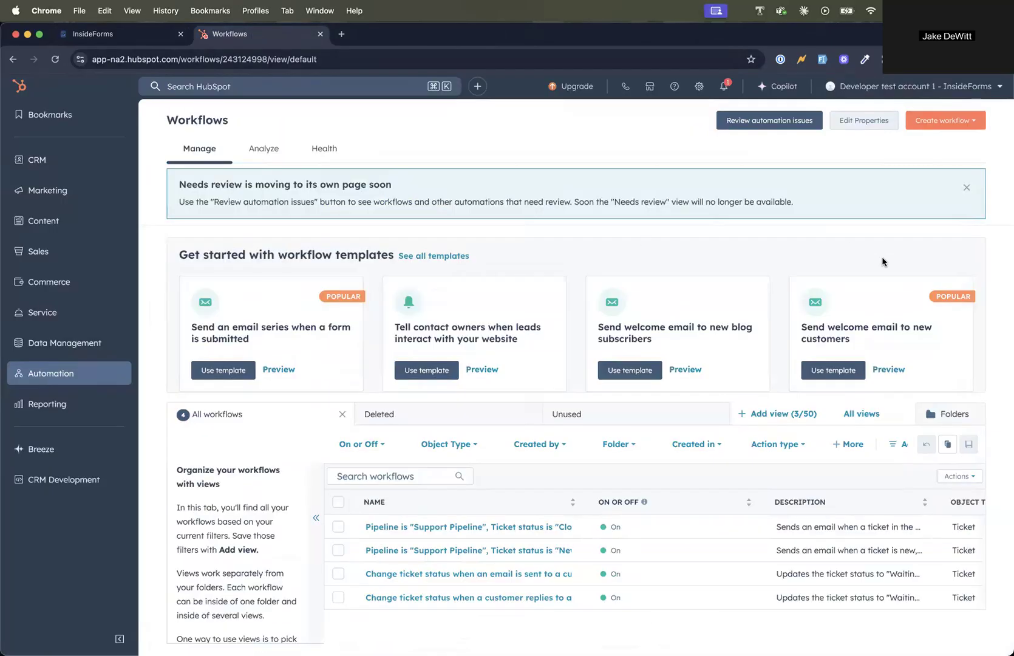
click(942, 120)
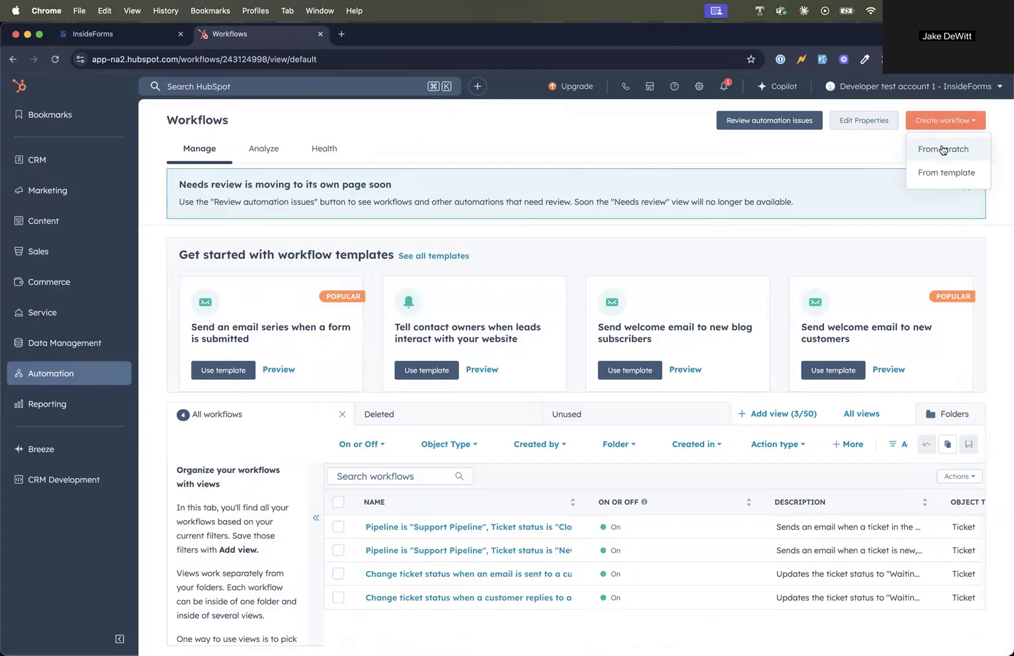
click(942, 150)
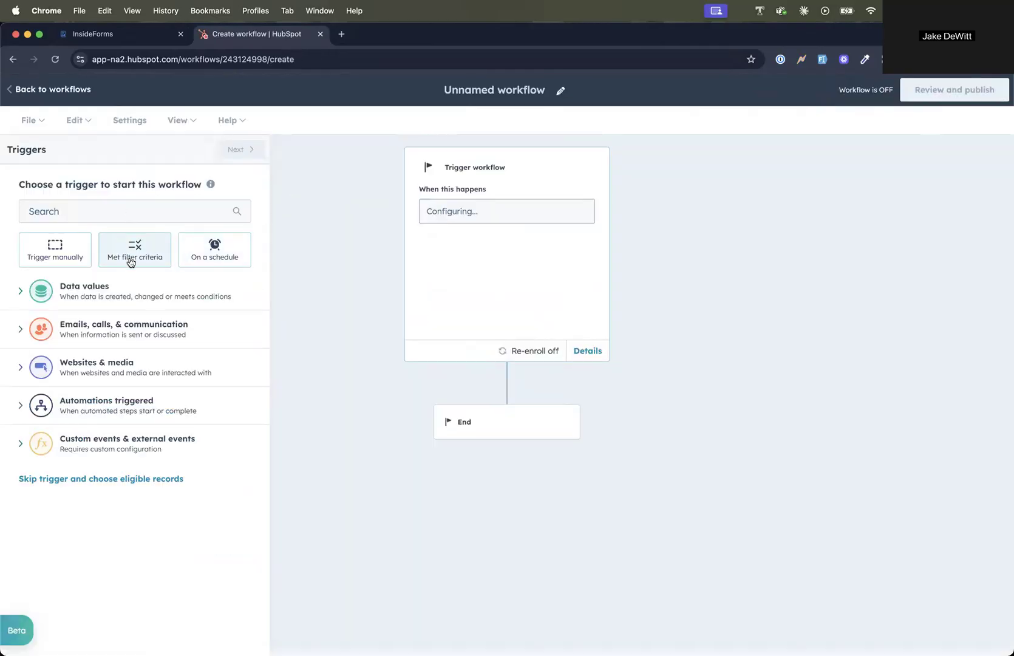
Step: Set the workflow's start trigger to the InsideForms integrator event Inside Forms Submission - CONTACT
click(142, 441)
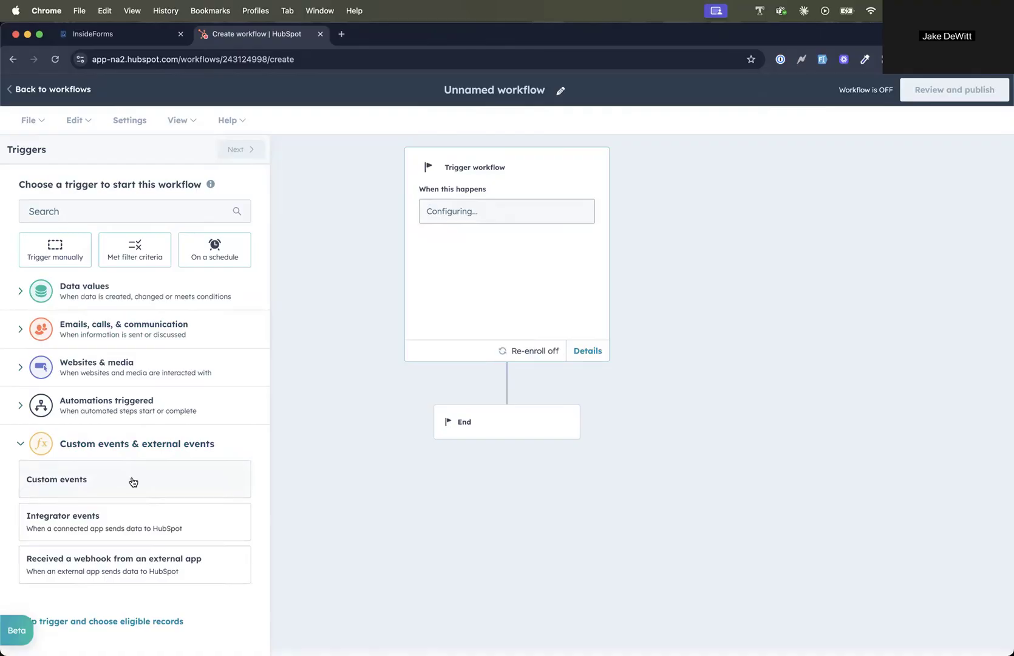
click(134, 520)
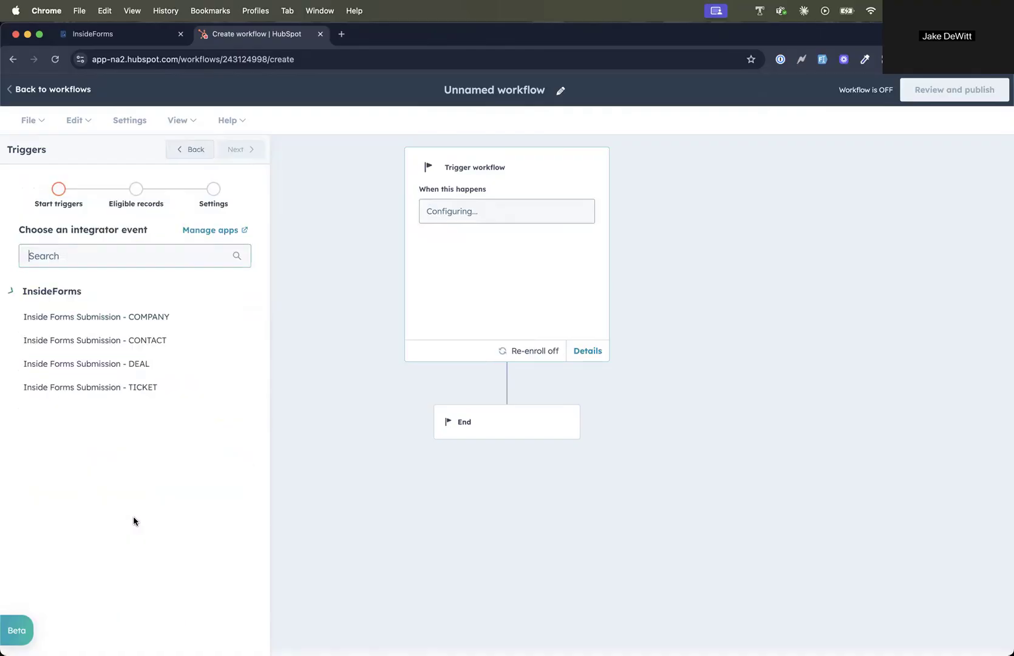
click(139, 340)
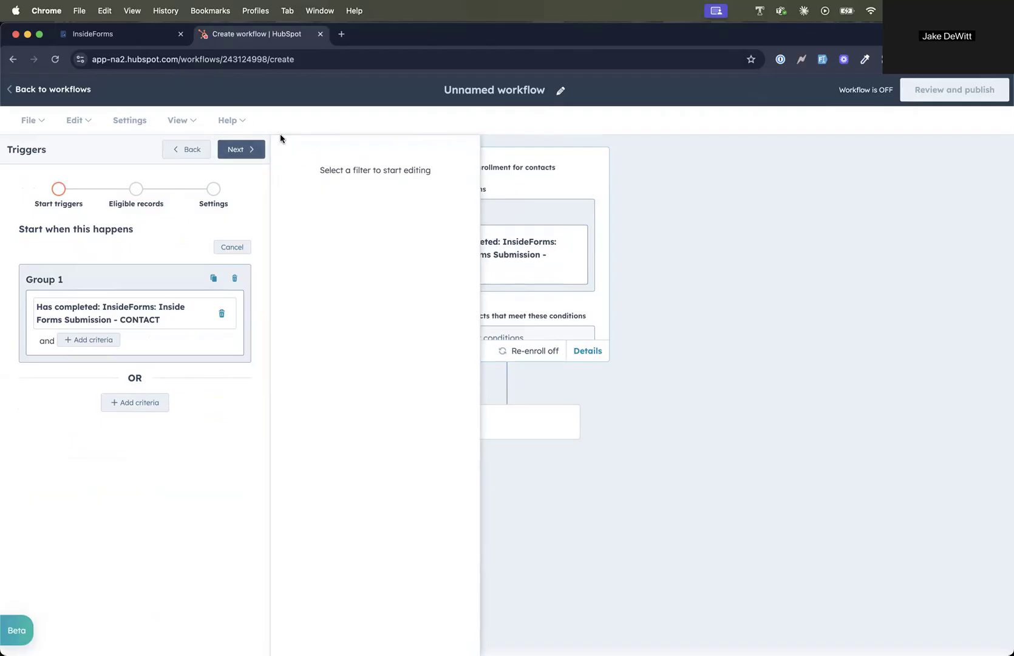
Step: Check the New Customer Onboarding form's object type in InsideForms and return to the HubSpot workflow
click(123, 36)
scroll(329, 131, up, 2)
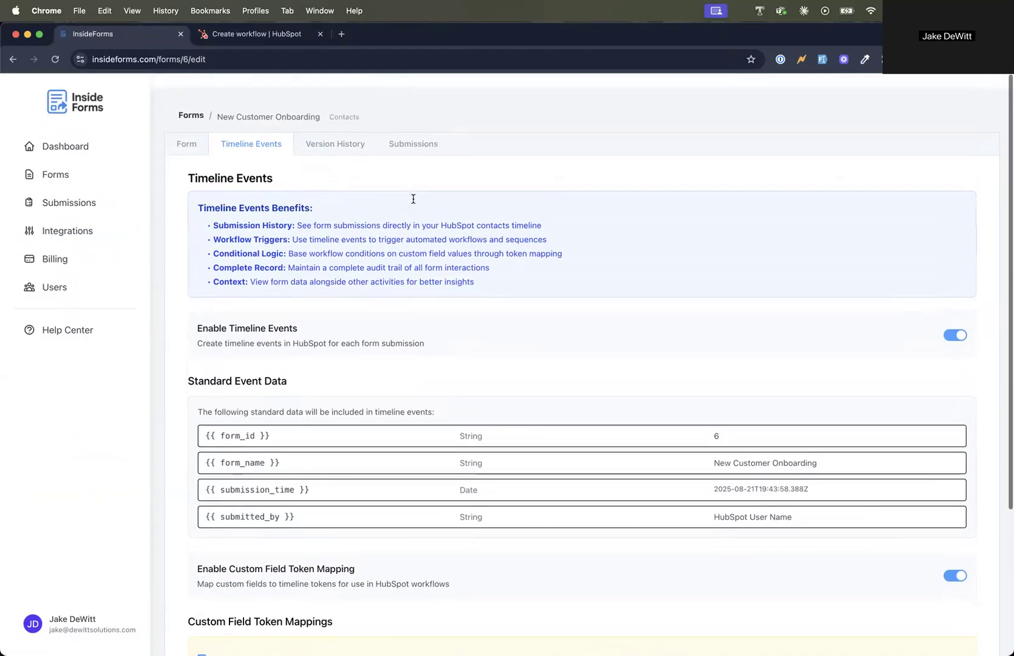
click(259, 35)
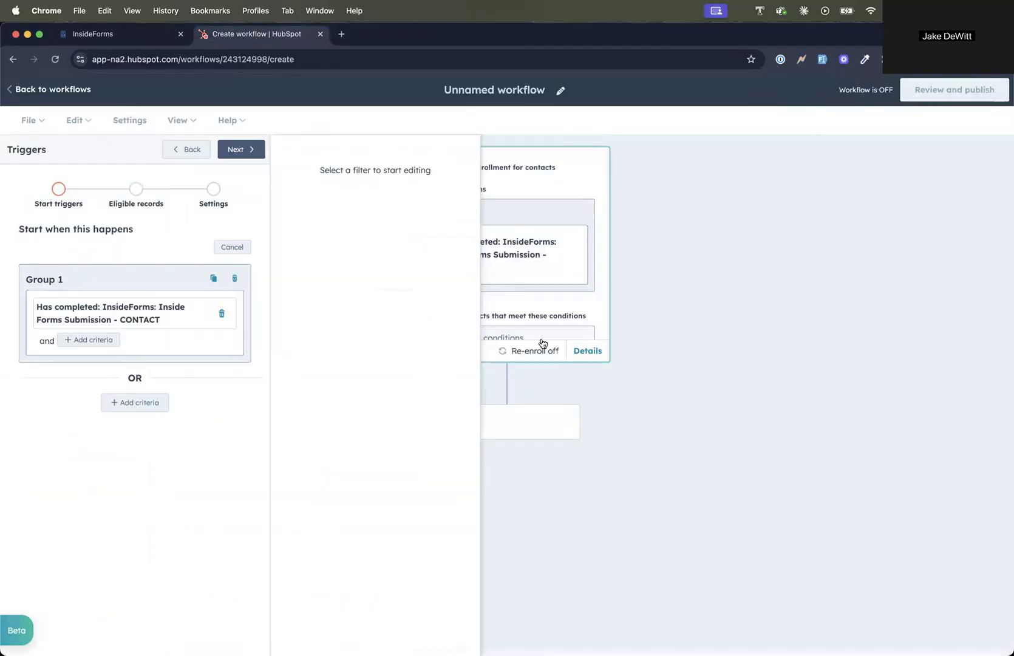
Step: Save the workflow trigger without enrollment conditions or re-enrollment
click(242, 149)
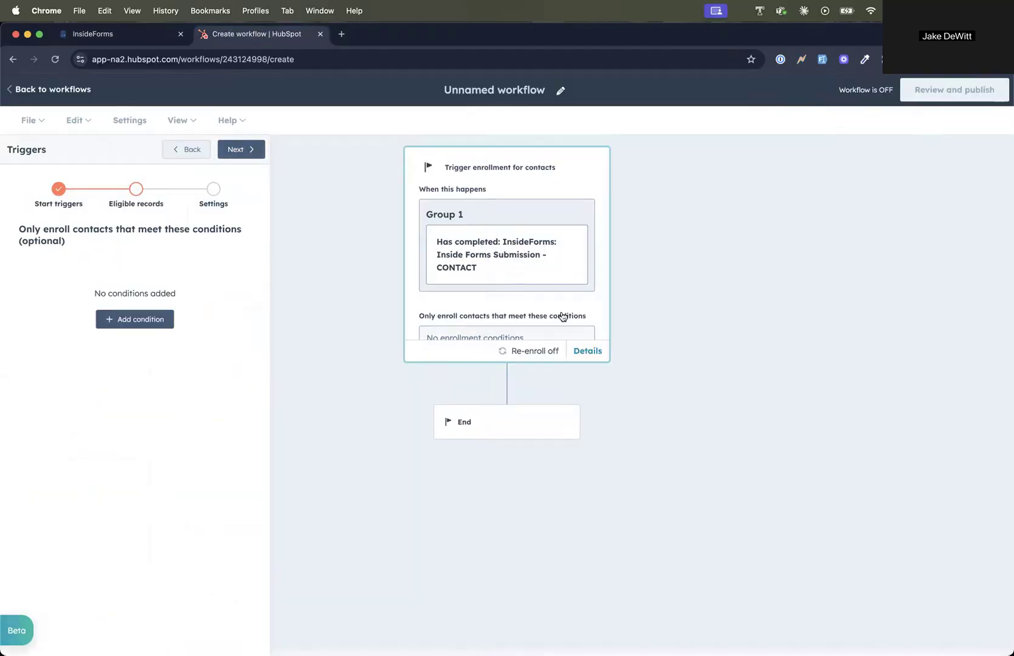
scroll(503, 250, down, 3)
scroll(540, 251, up, 3)
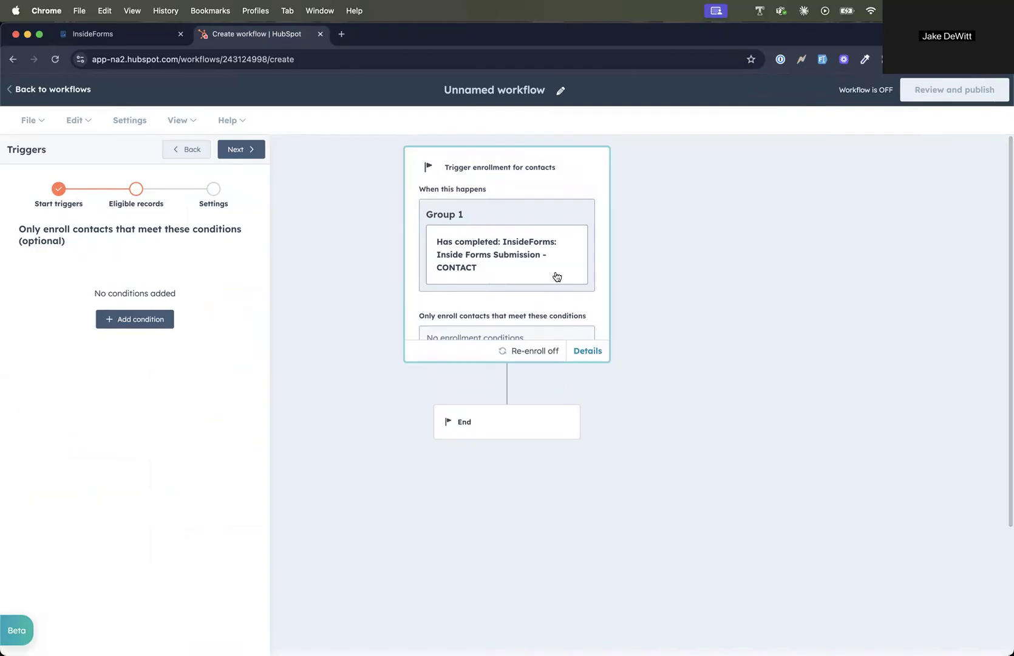
scroll(555, 276, down, 2)
scroll(560, 274, up, 2)
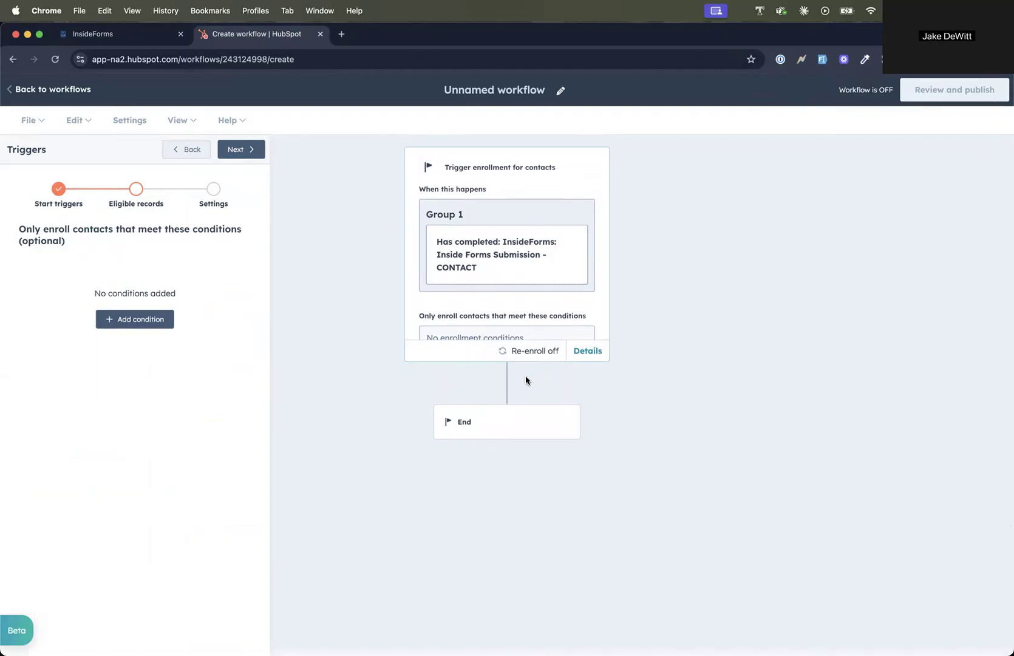
click(242, 149)
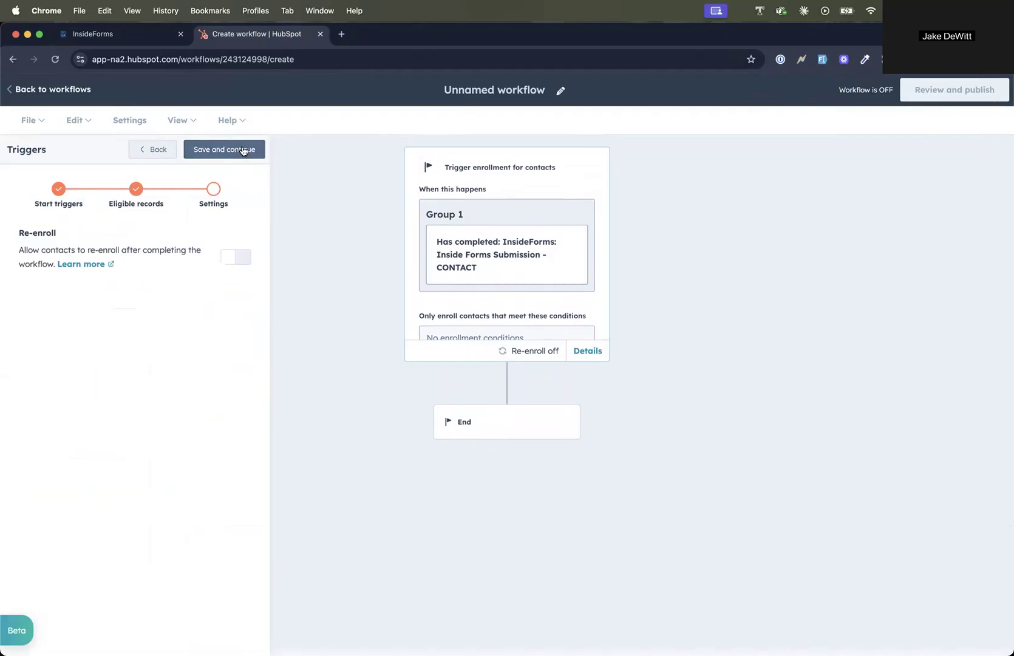
click(242, 150)
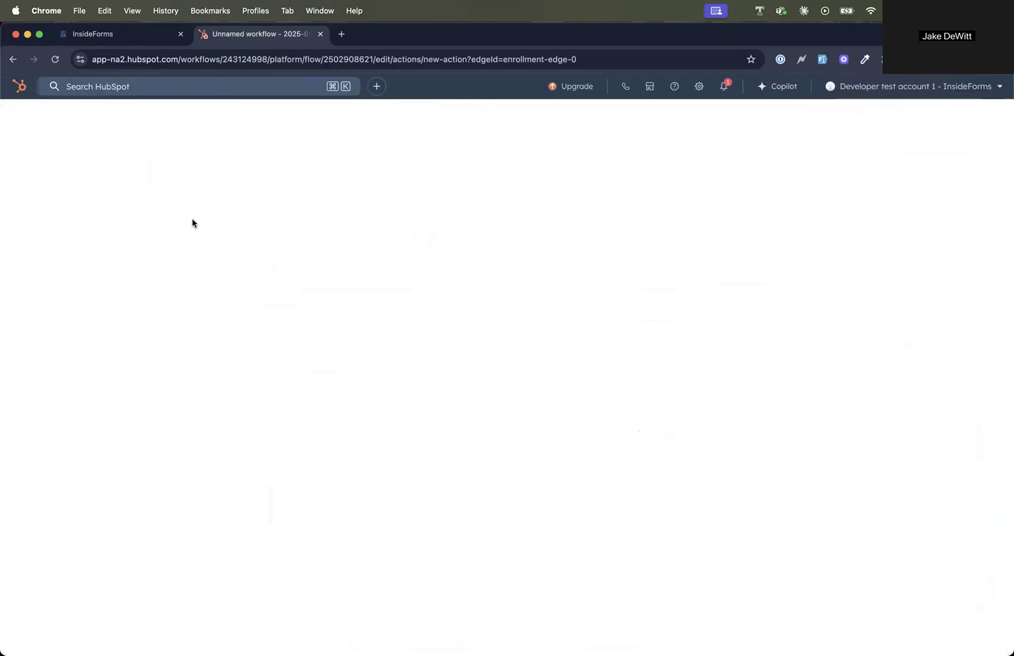
click(508, 255)
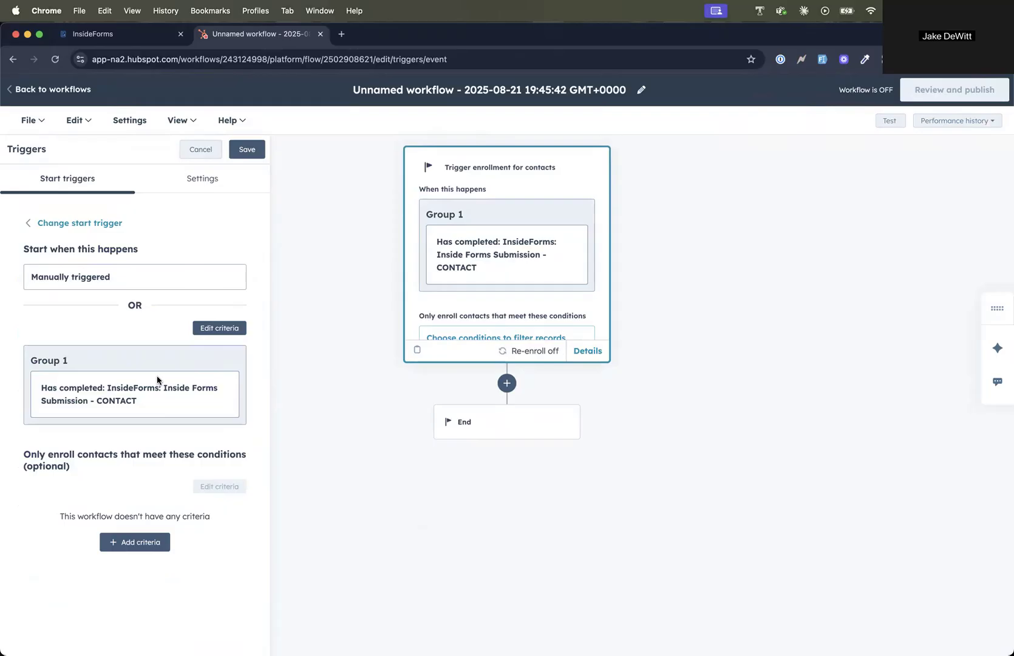
click(206, 181)
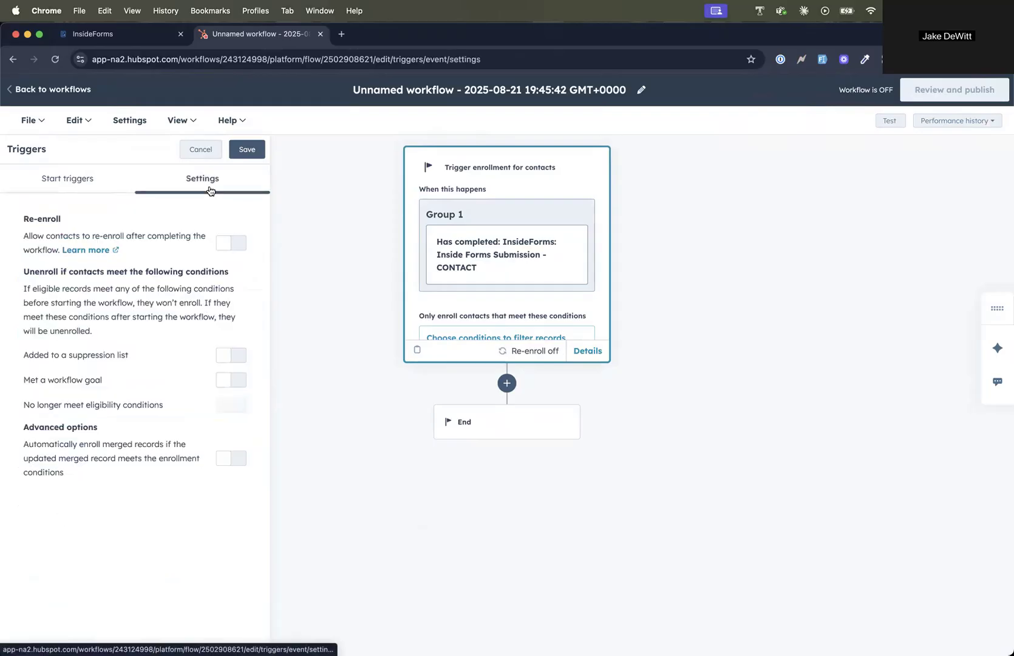
click(237, 244)
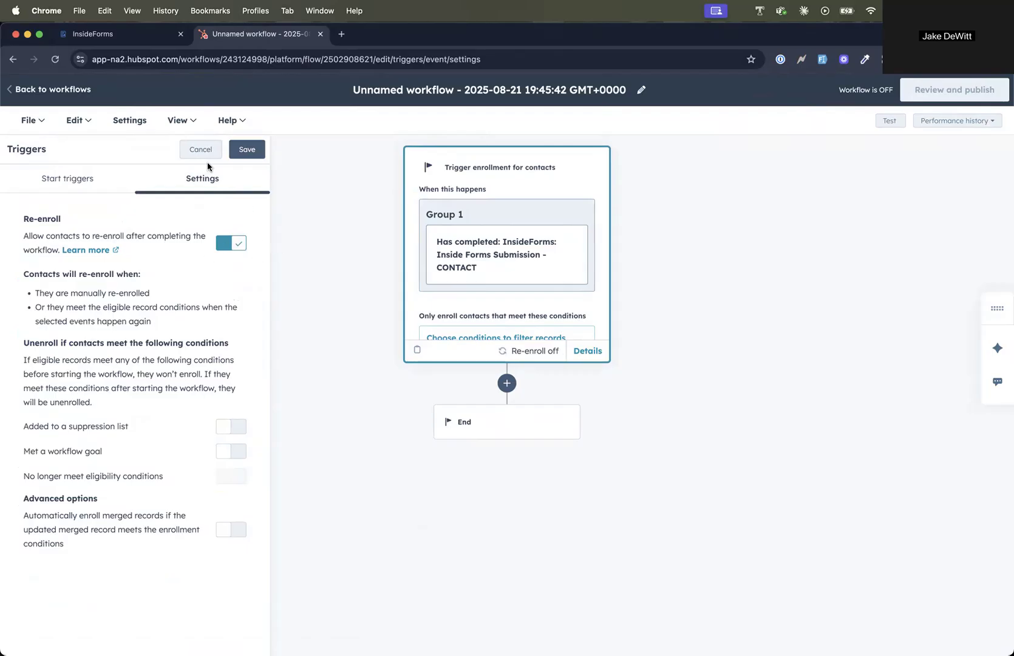
click(226, 244)
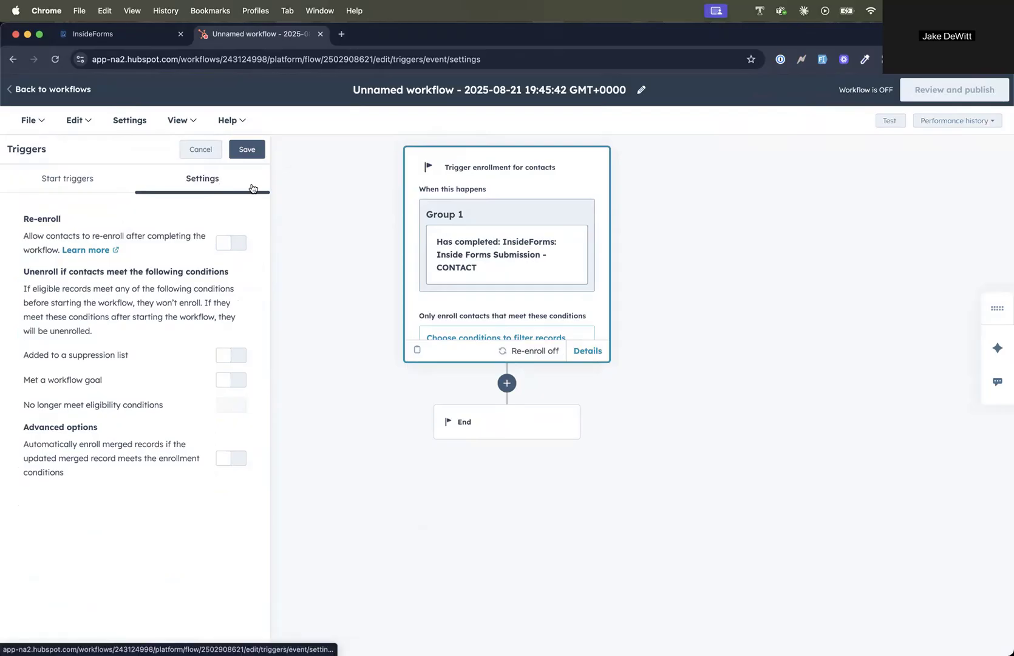
Step: Add a branch action after the trigger that sends contacts to branches based on AND/OR logic
click(504, 382)
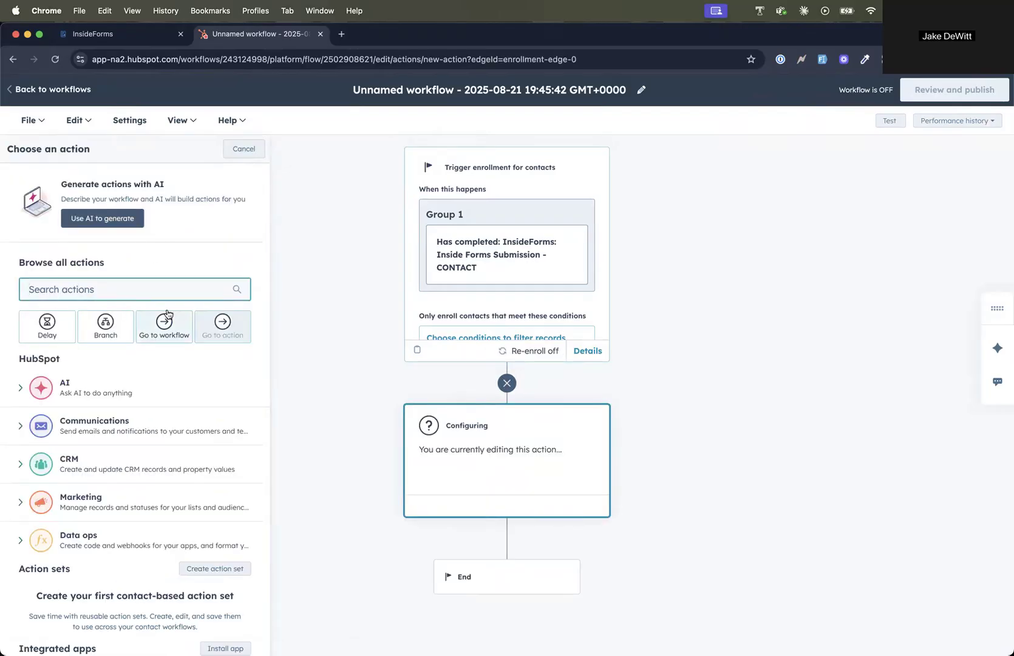
scroll(201, 304, down, 2)
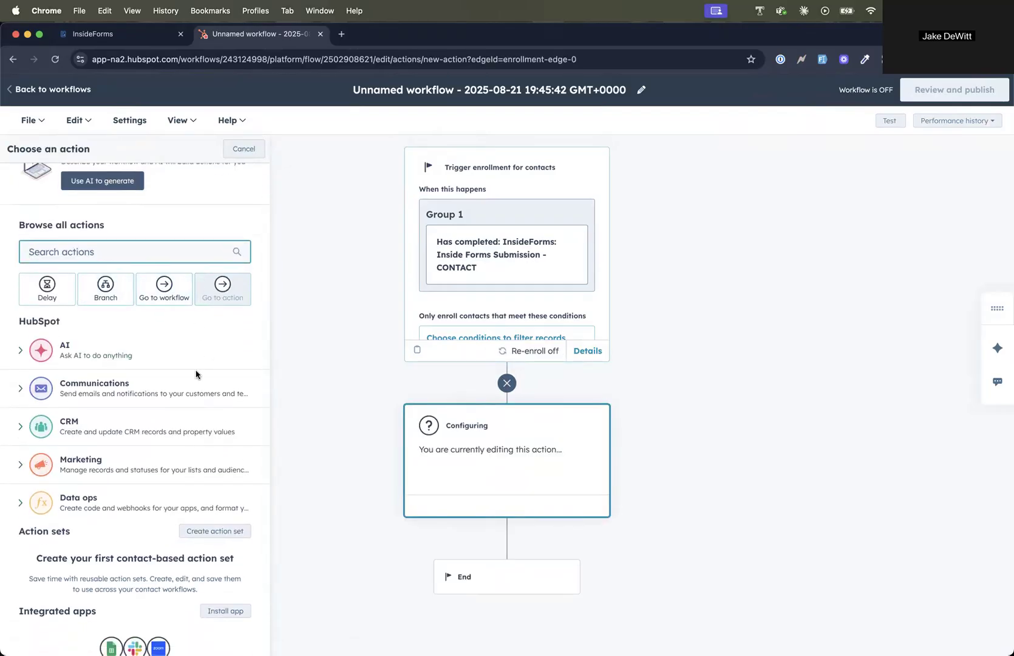
scroll(169, 351, down, 3)
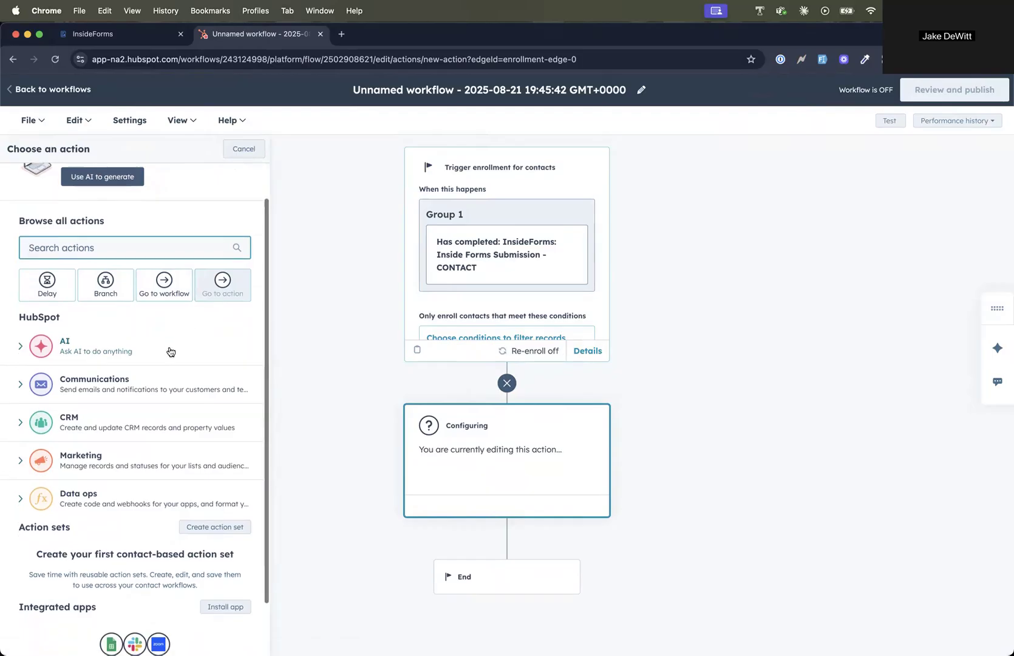
scroll(171, 351, up, 5)
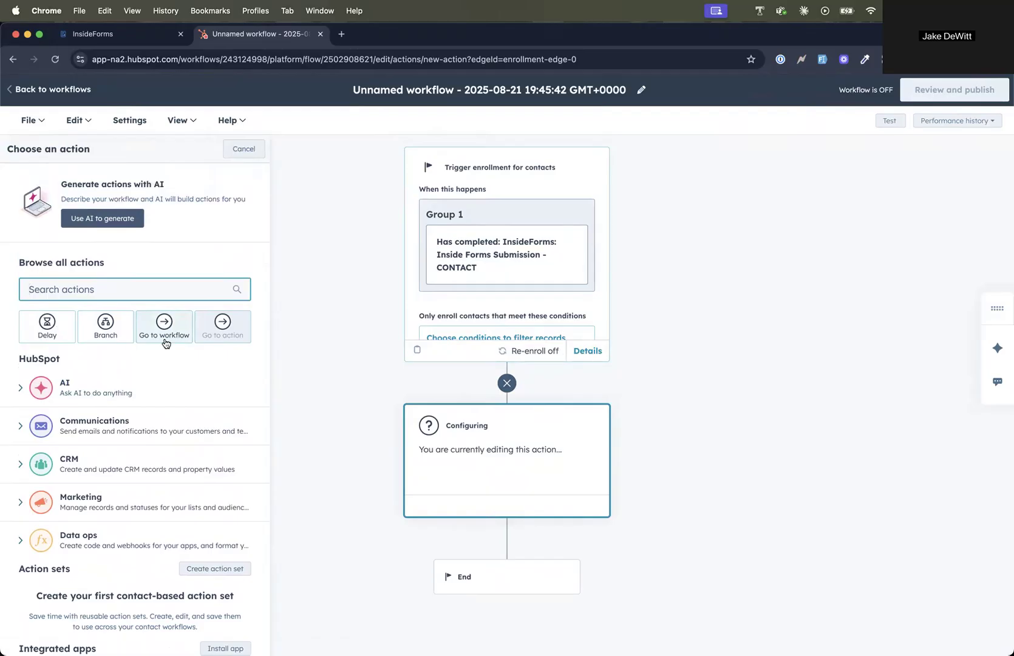
click(107, 331)
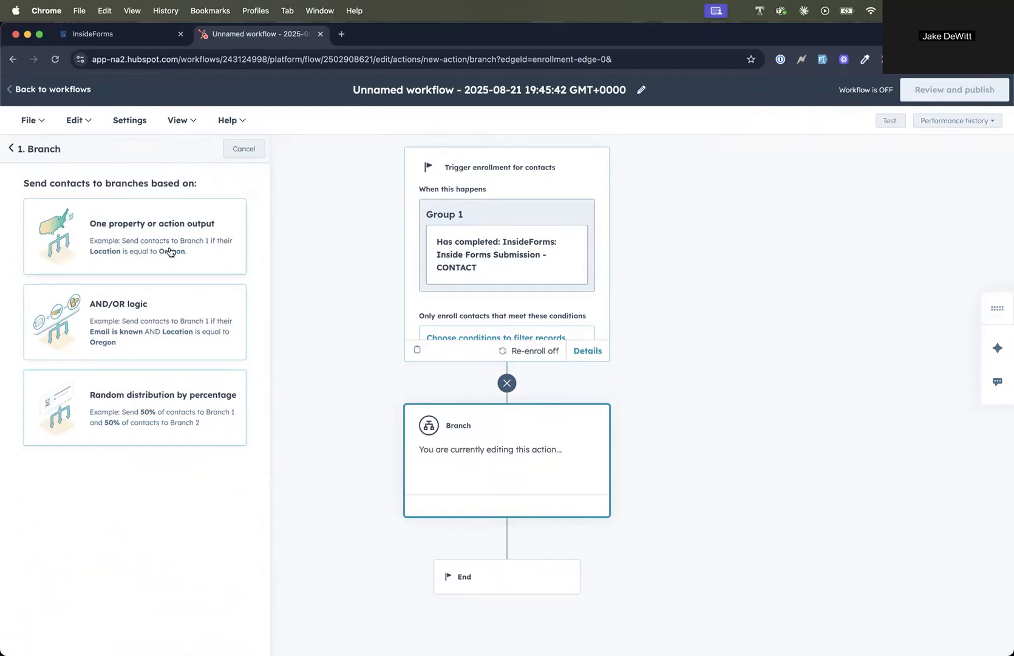
click(161, 333)
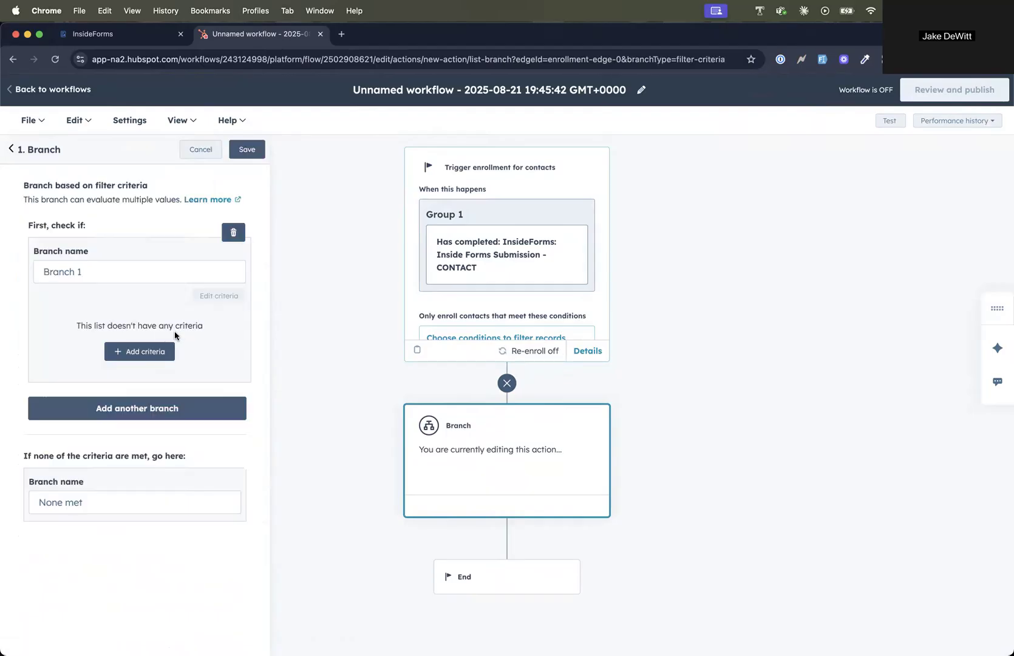
Step: Add a criterion to Branch 1 using Custom Field 01 from the InsideForms: Inside Forms Submission - CONTACT properties
click(145, 351)
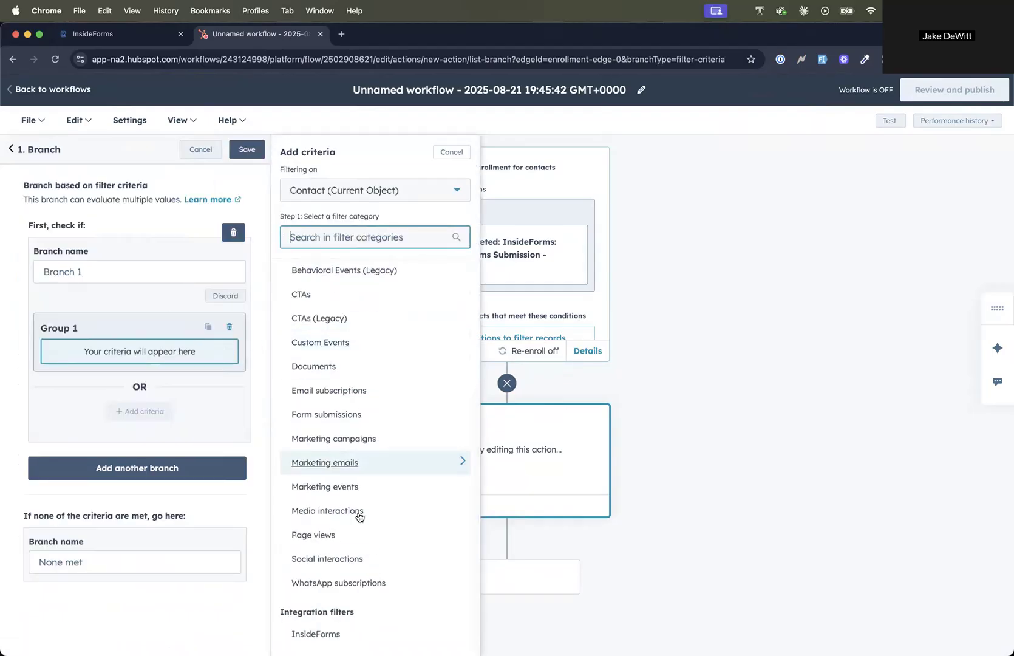
click(304, 633)
click(375, 220)
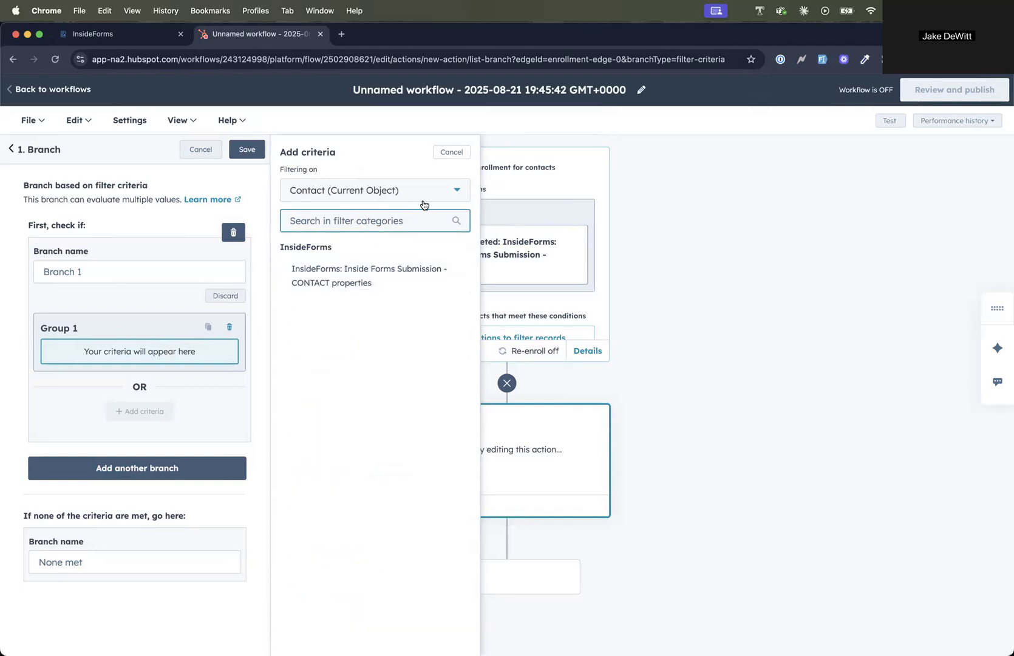
click(431, 199)
click(431, 199)
click(388, 214)
click(398, 274)
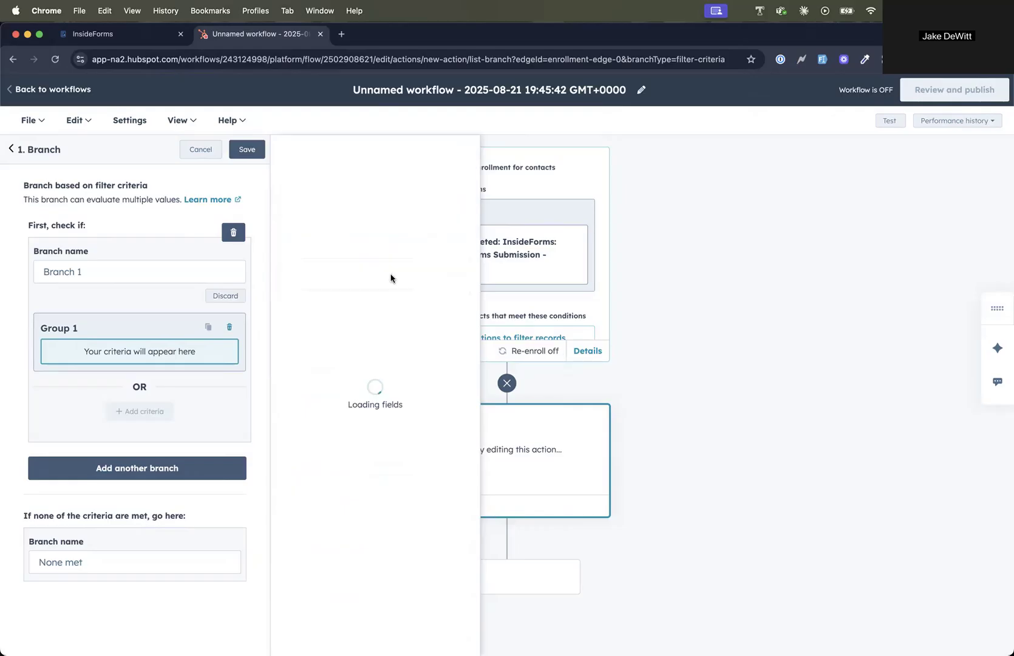
click(344, 254)
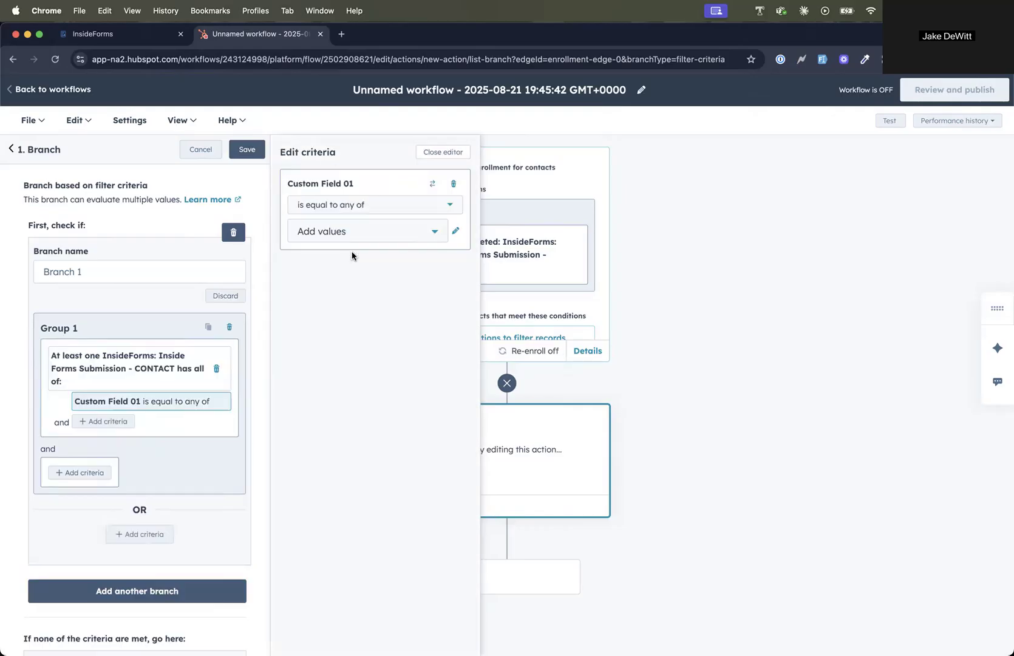
Step: Set Branch 1's Custom Field 01 criterion to be equal to any of Yes
click(353, 235)
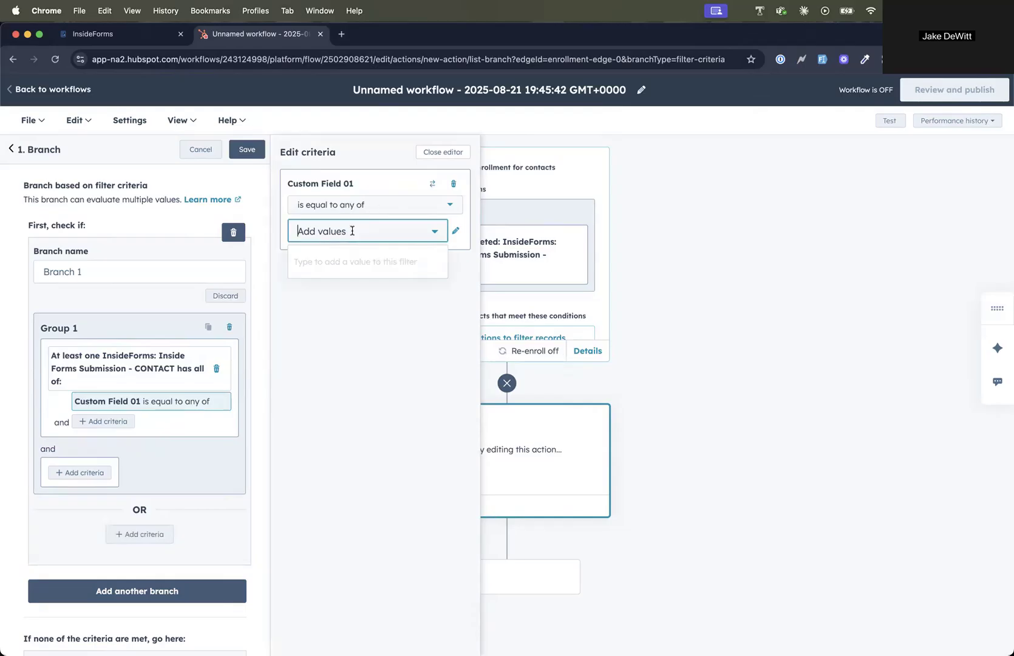
text(Yes)
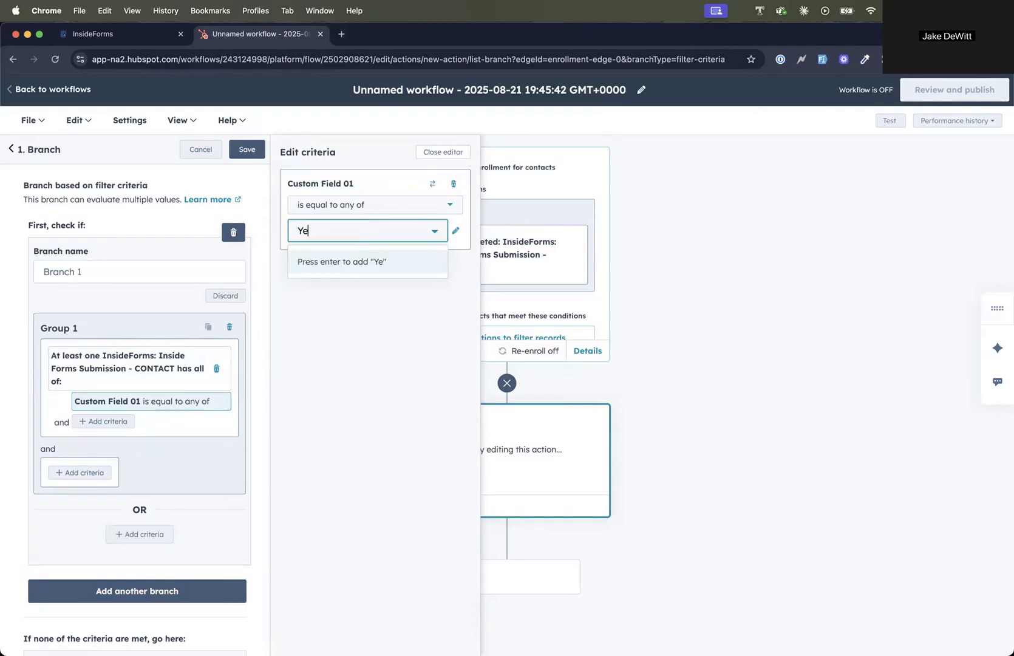
click(359, 261)
Step: Check the custom field token mappings of the New Customer Onboarding form in InsideForms and return to the HubSpot workflow
click(169, 43)
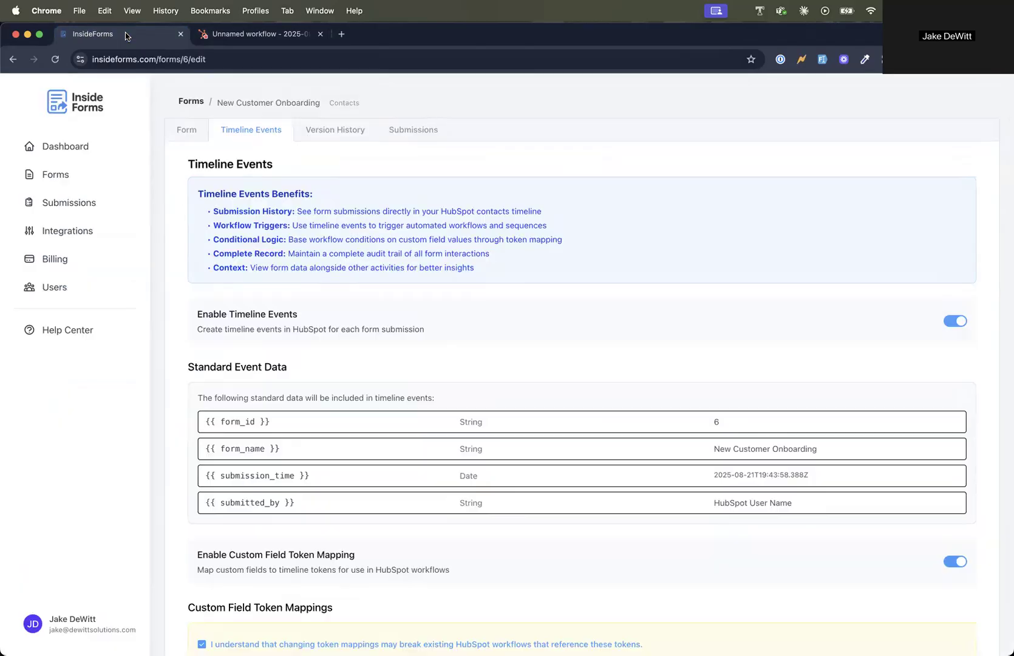
scroll(729, 483, down, 5)
click(636, 523)
click(268, 41)
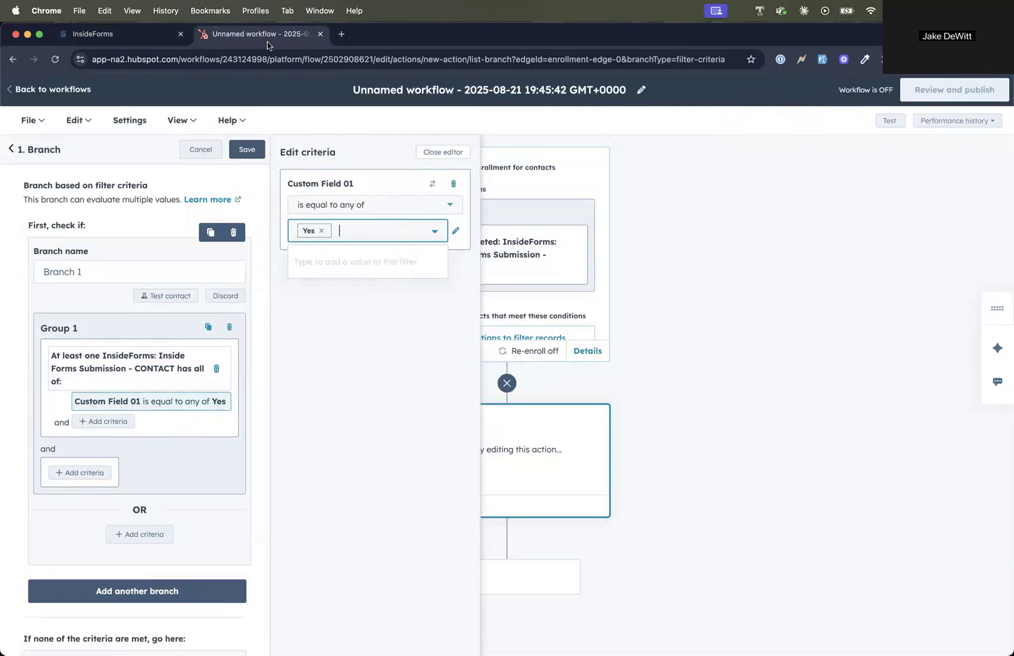
Step: Save the branch action with Yes as the Custom Field 01 value for Branch 1
click(322, 231)
key(super+v)
click(389, 325)
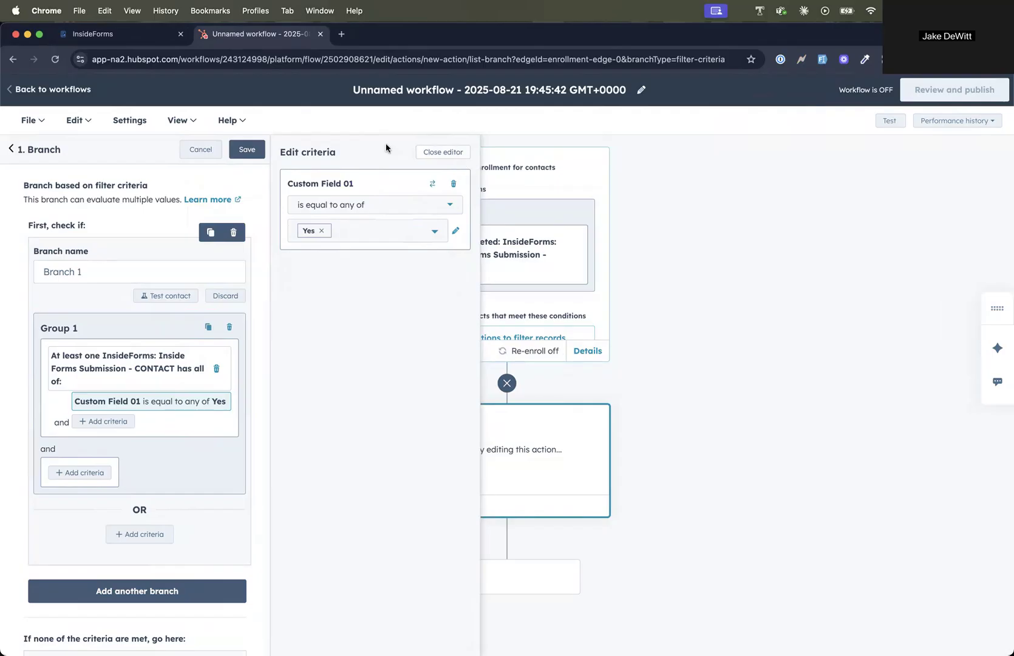
click(248, 150)
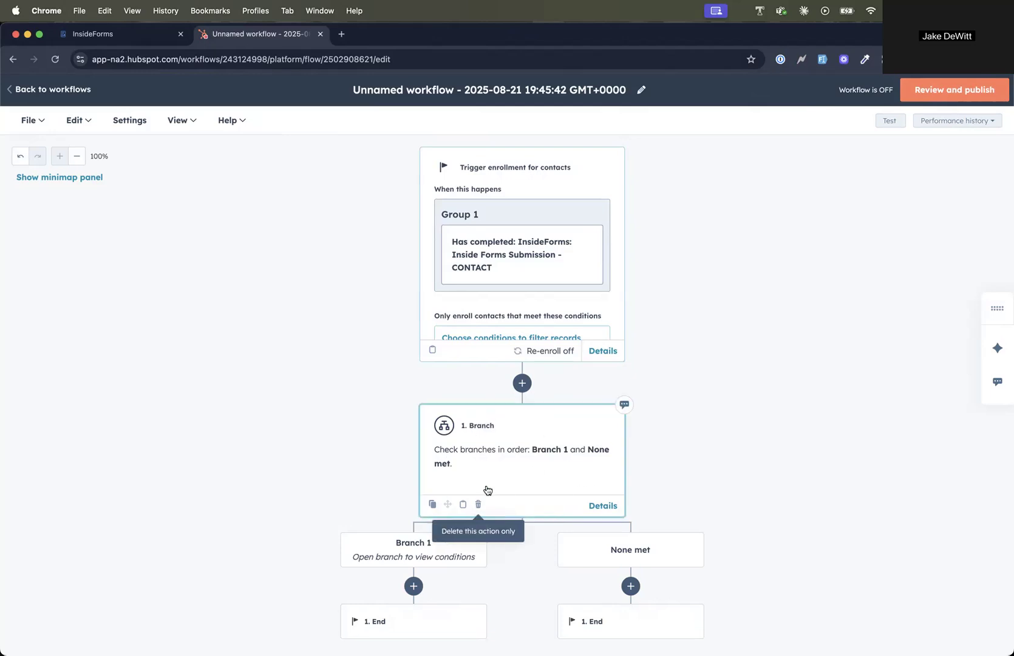
Step: Reopen the branch action, add an empty second branch and delete it again
click(496, 465)
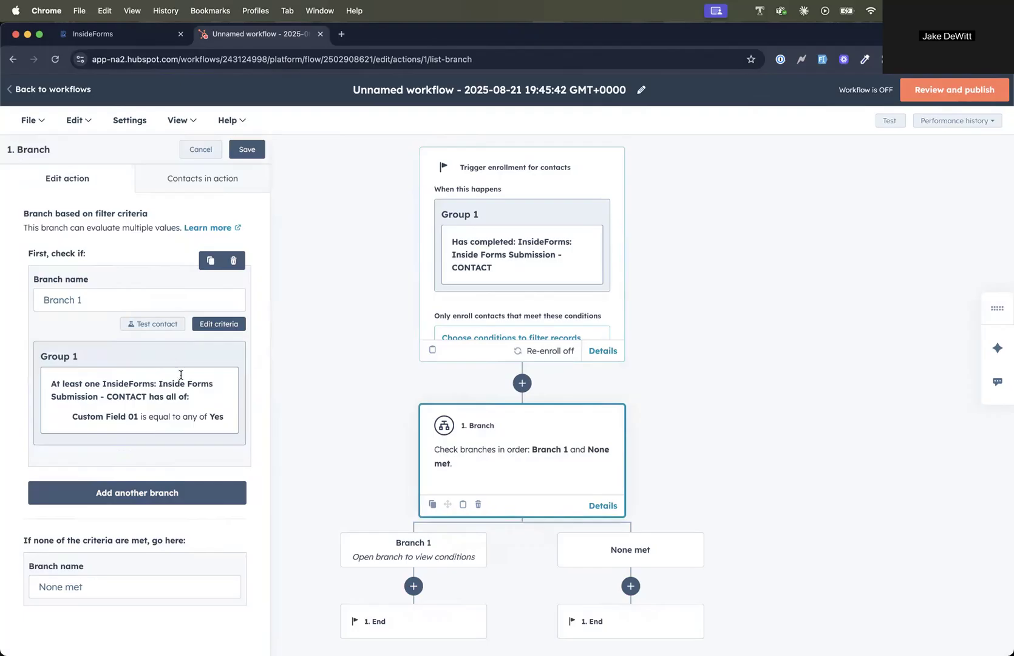
click(153, 493)
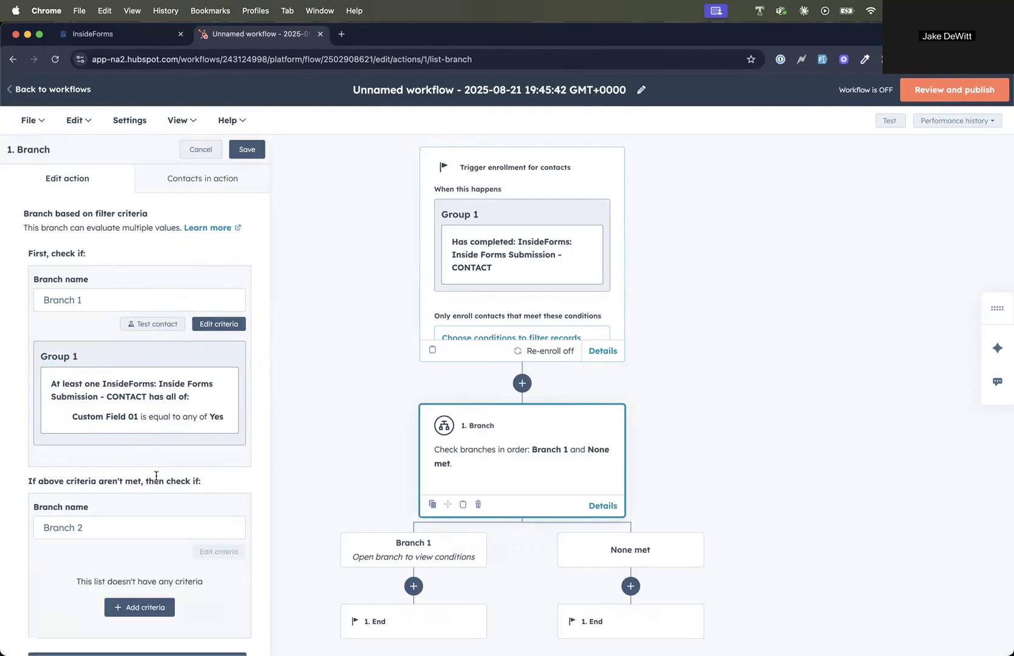
scroll(198, 403, down, 4)
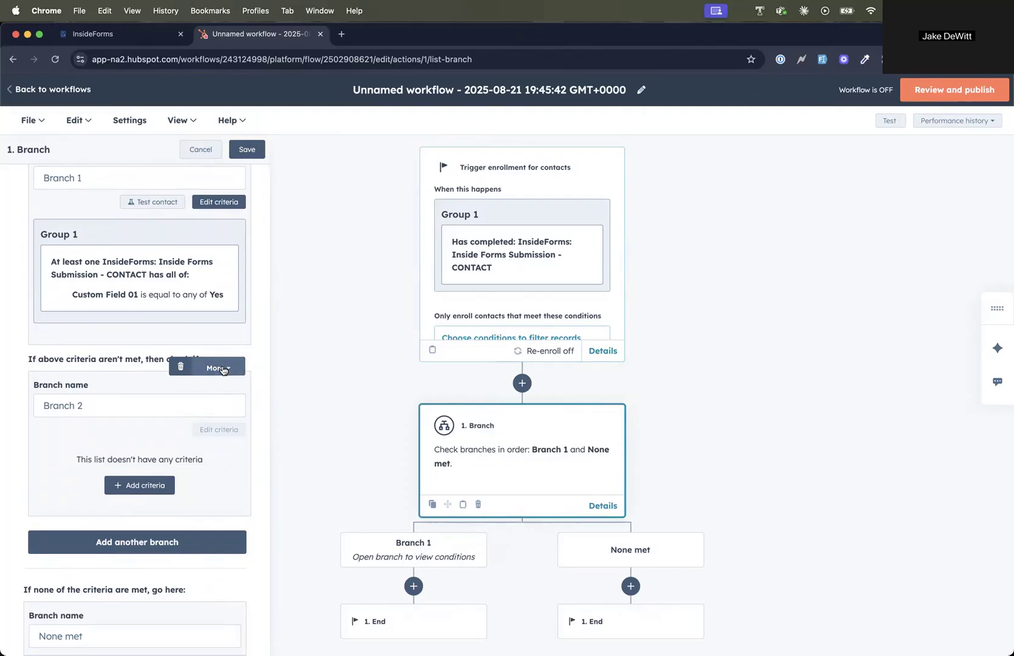
click(181, 368)
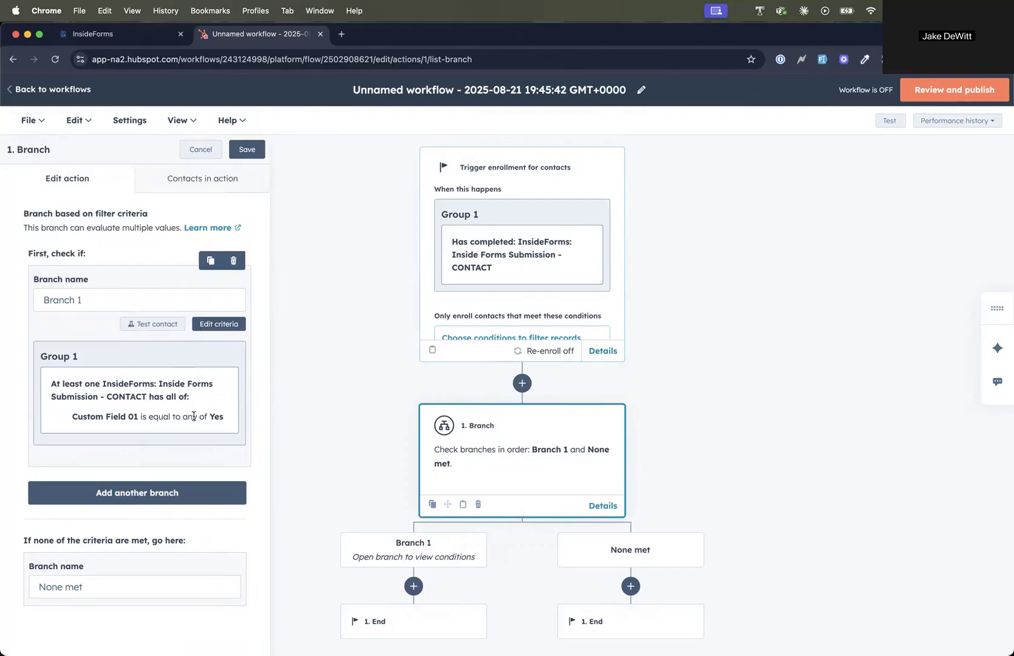